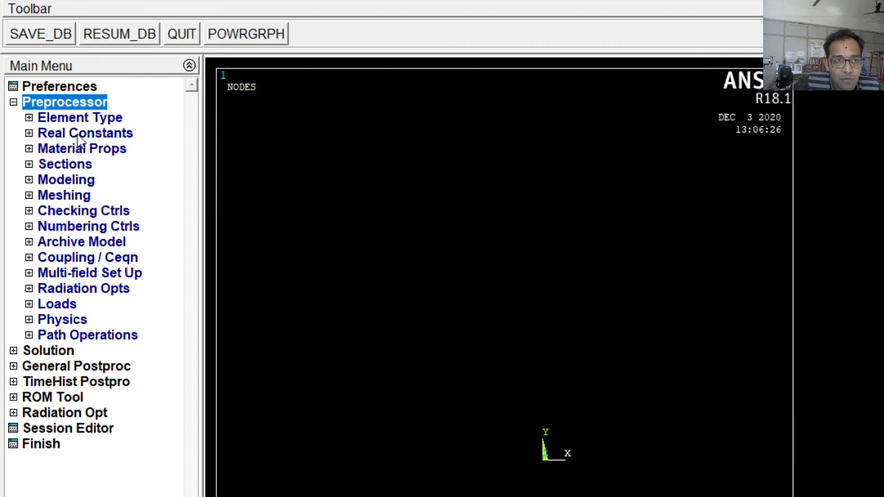
Step: Define the element type for the model and open the real constants definition
click(80, 119)
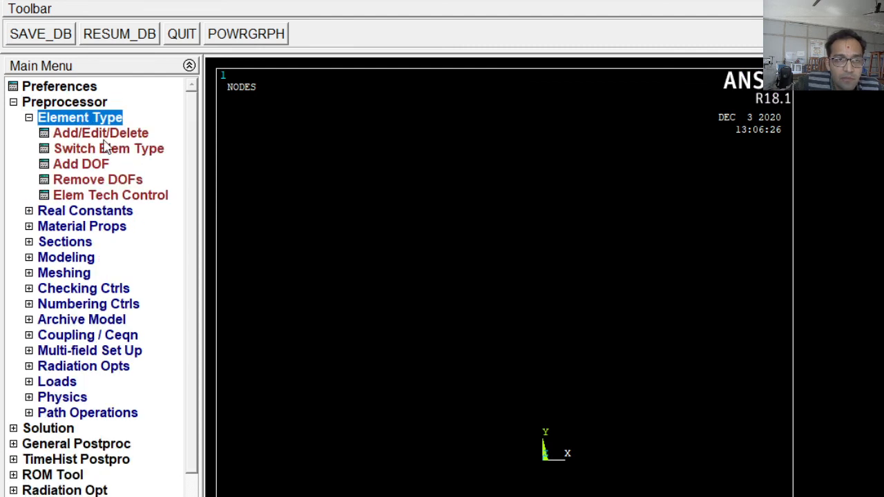
click(102, 135)
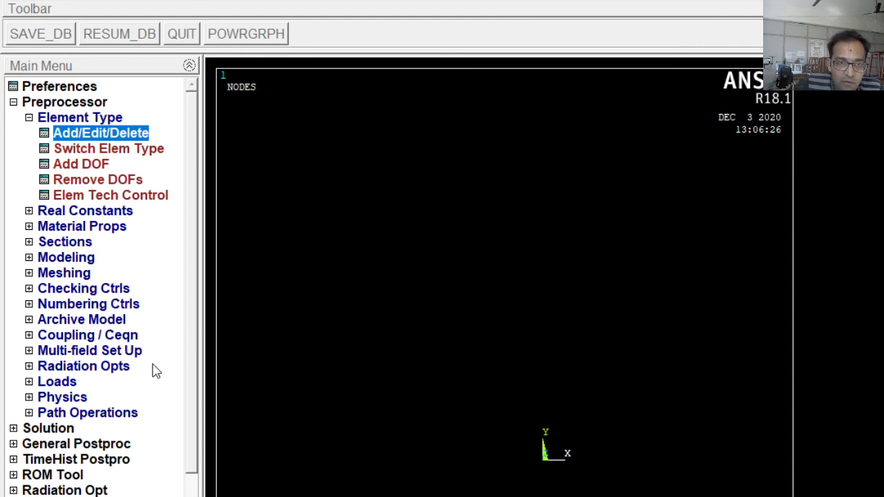
click(89, 211)
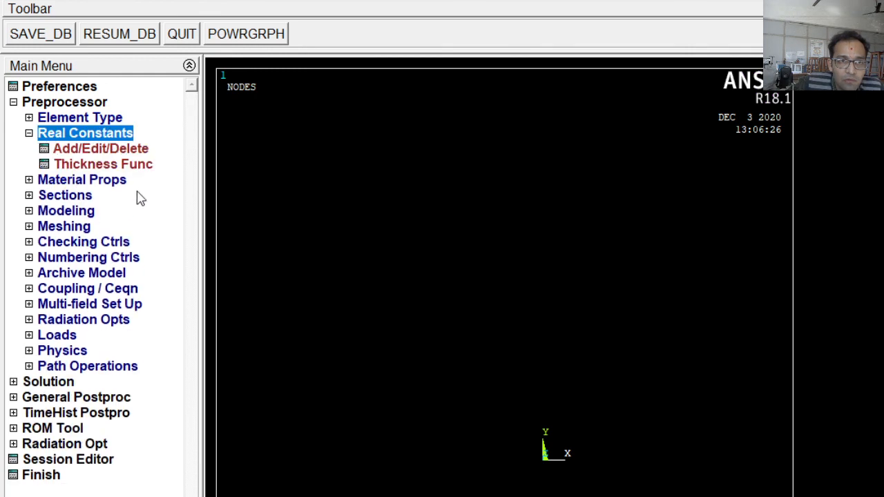
click(116, 152)
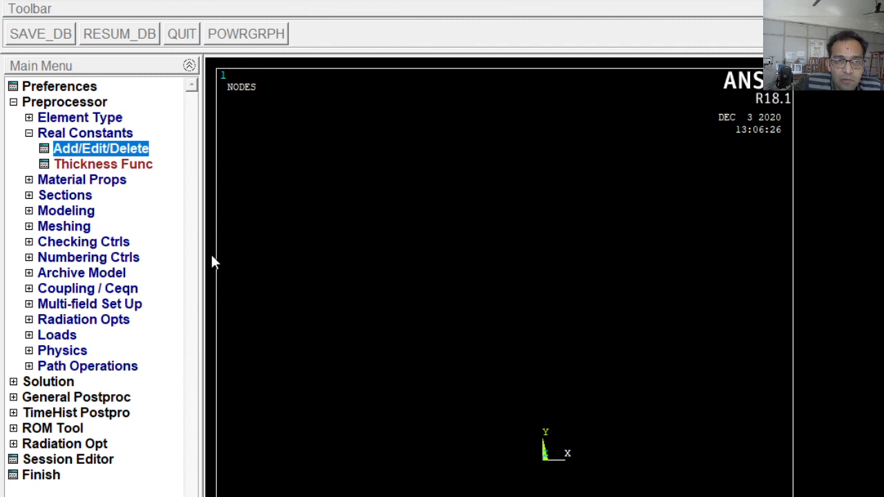
click(124, 155)
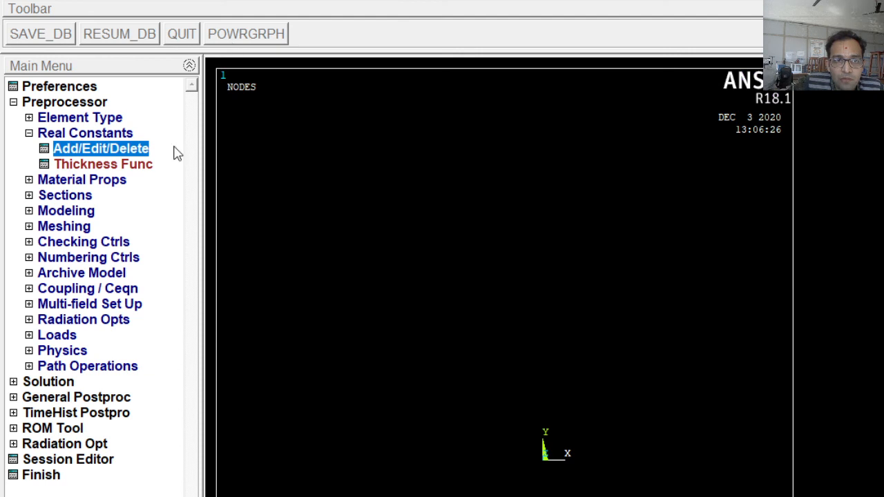
Step: Revise the element type definition and check the real constants required for that element
click(79, 118)
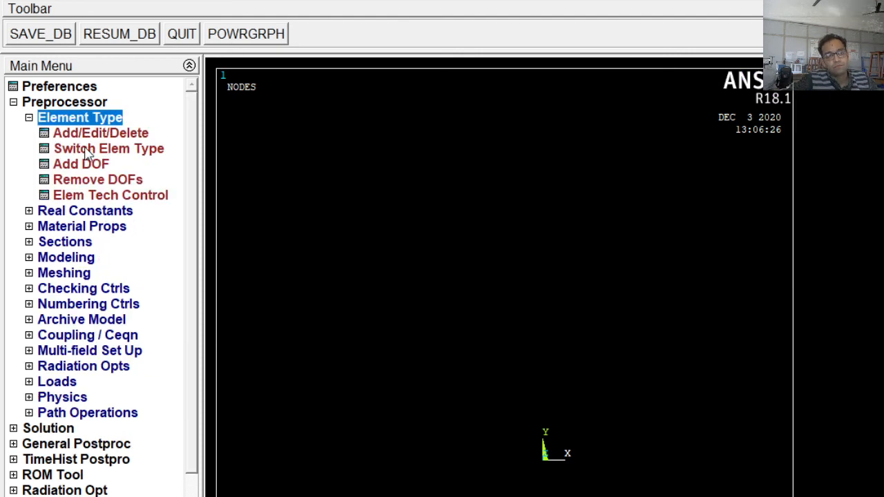
click(93, 134)
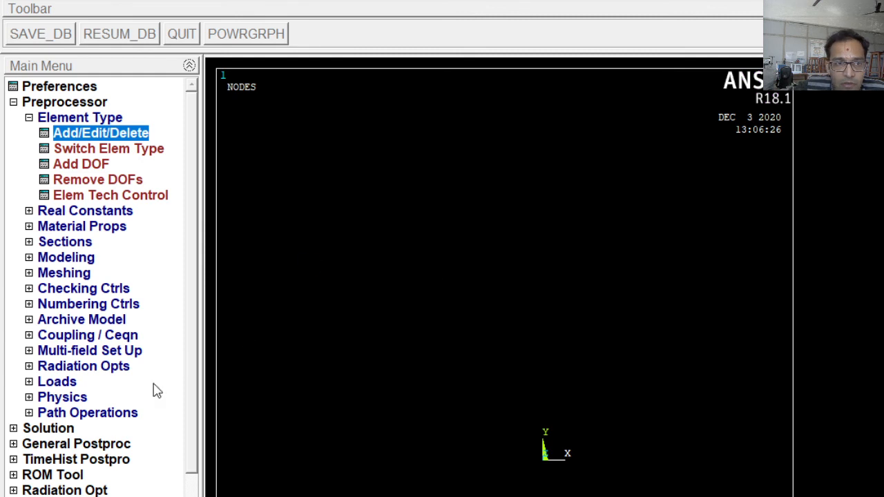
click(84, 211)
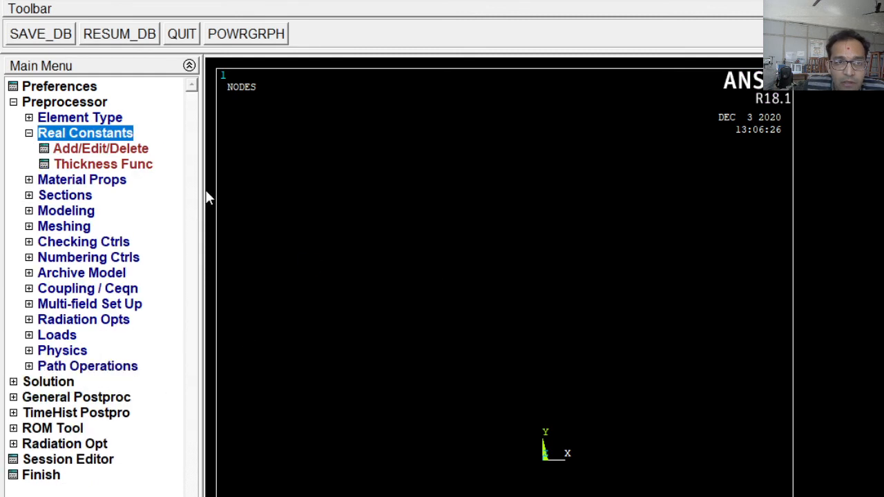
click(83, 149)
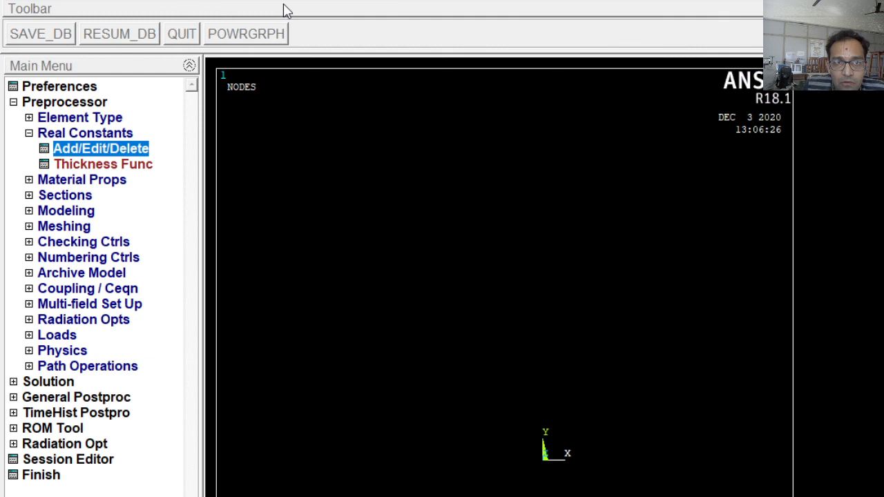
Step: Define the material model properties for the plate in the preprocessor
click(82, 180)
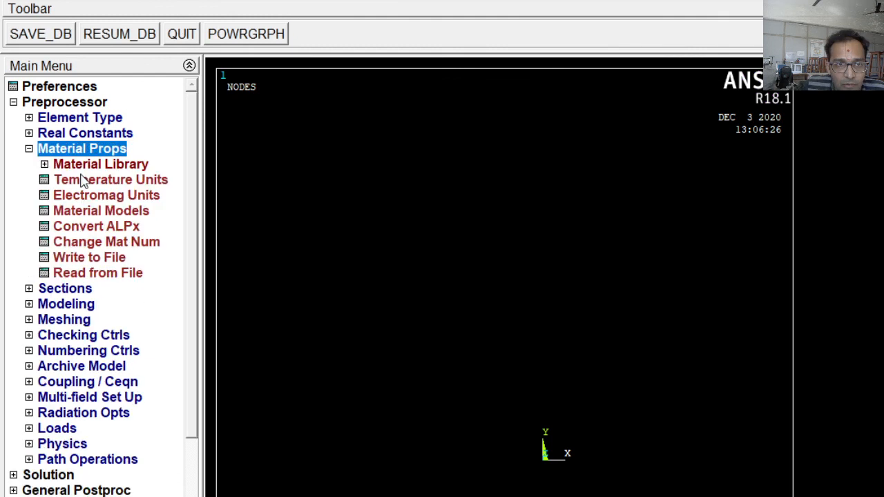
click(82, 180)
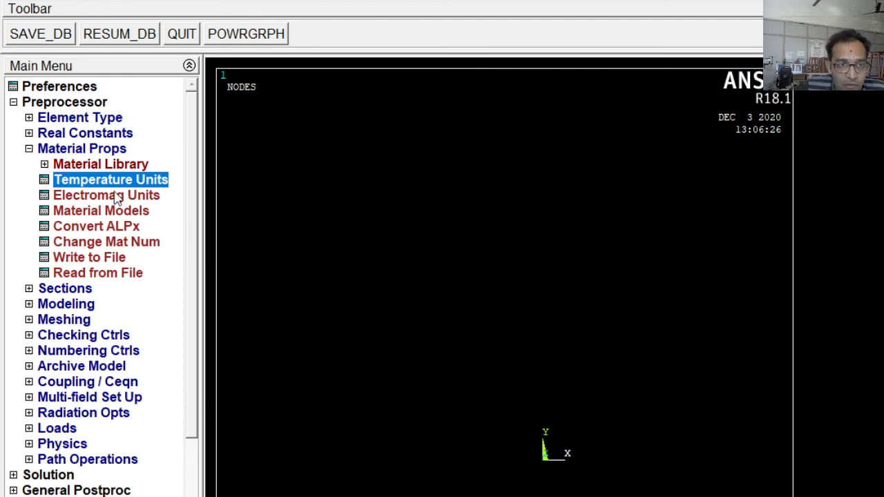
click(104, 211)
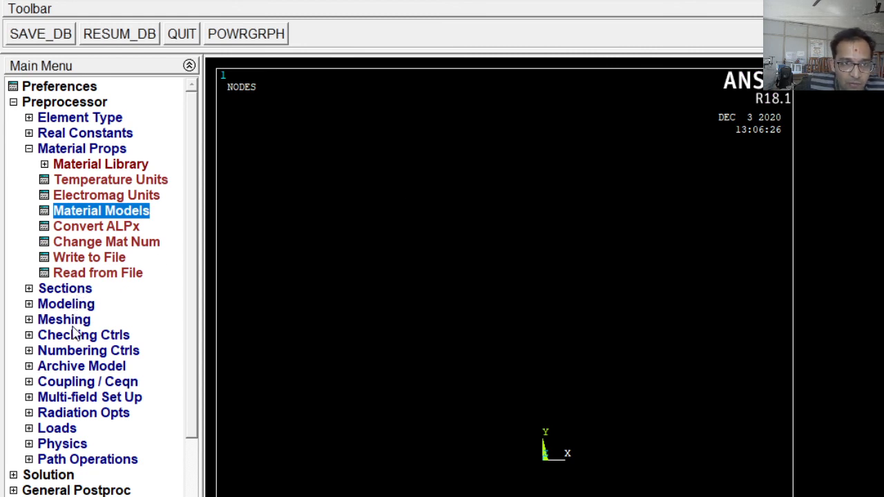
Step: Create a thin, square block volume by dimensions to represent the plate
click(69, 305)
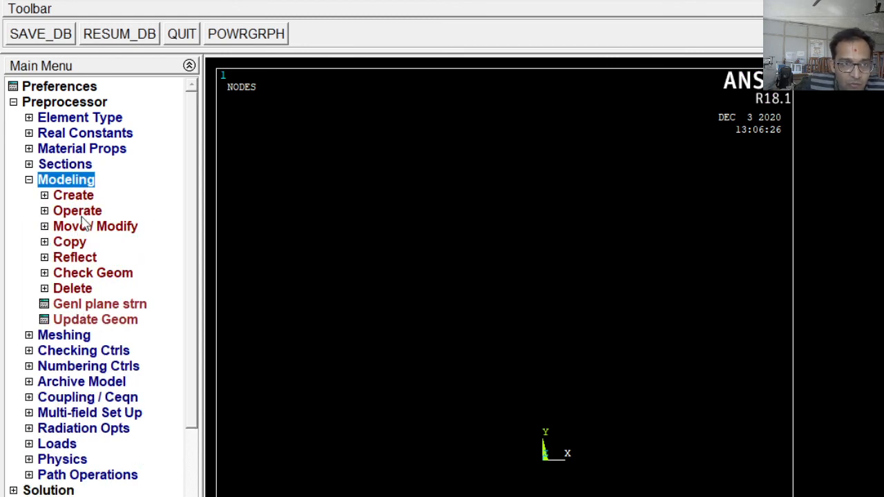
click(75, 196)
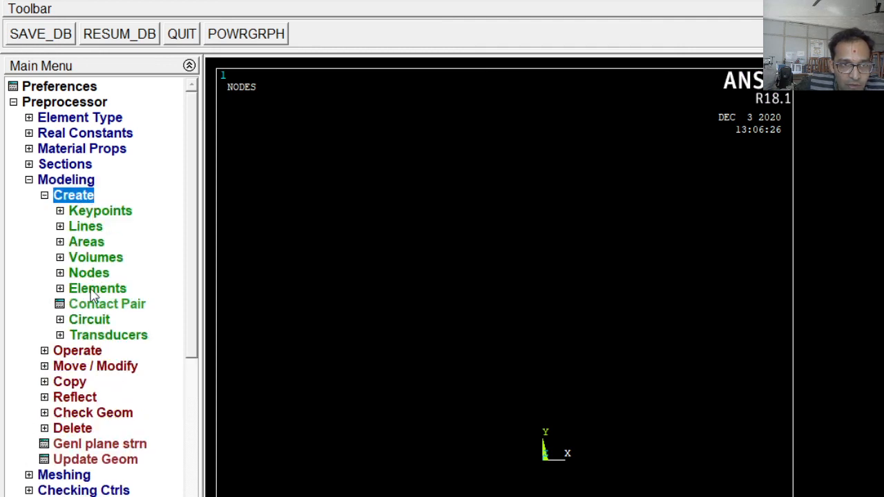
click(97, 258)
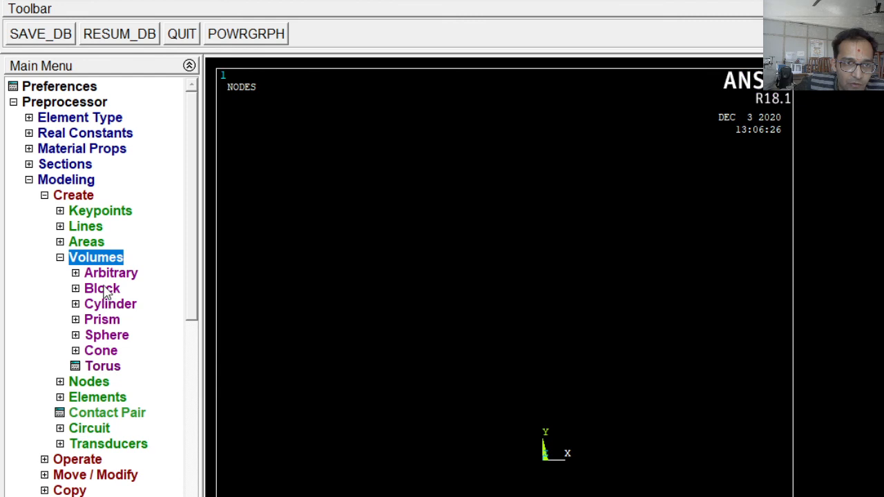
click(102, 290)
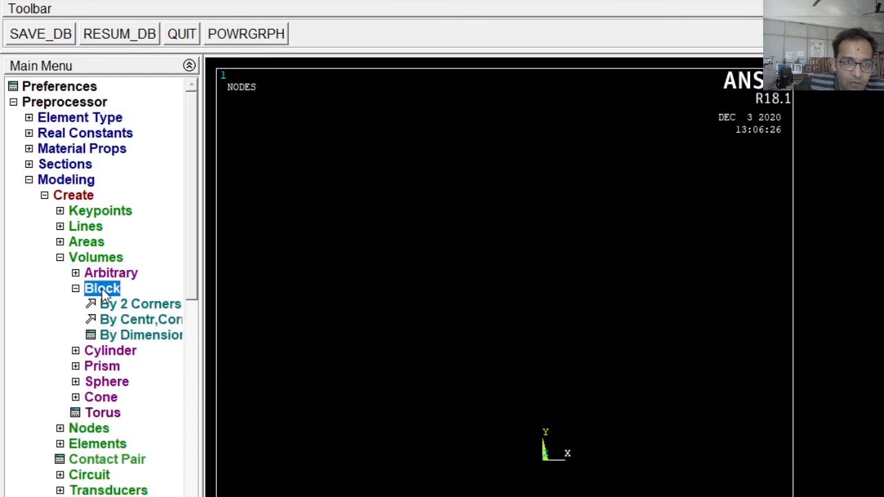
click(117, 336)
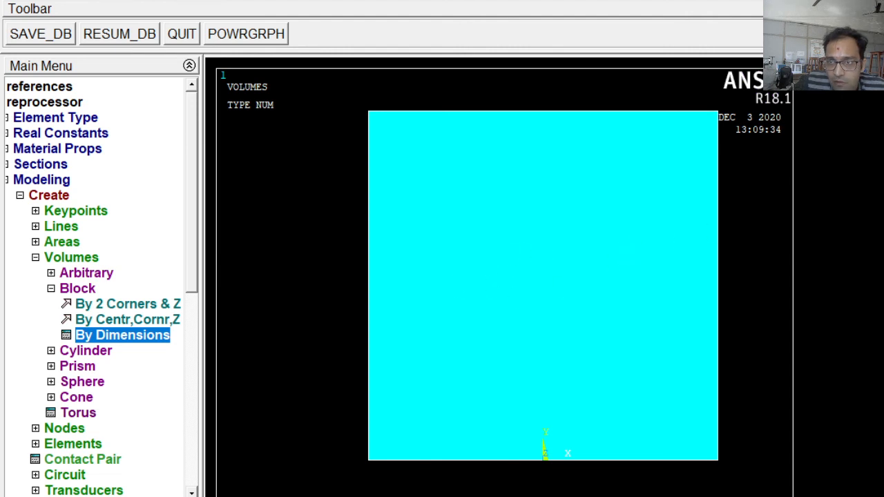
click(882, 125)
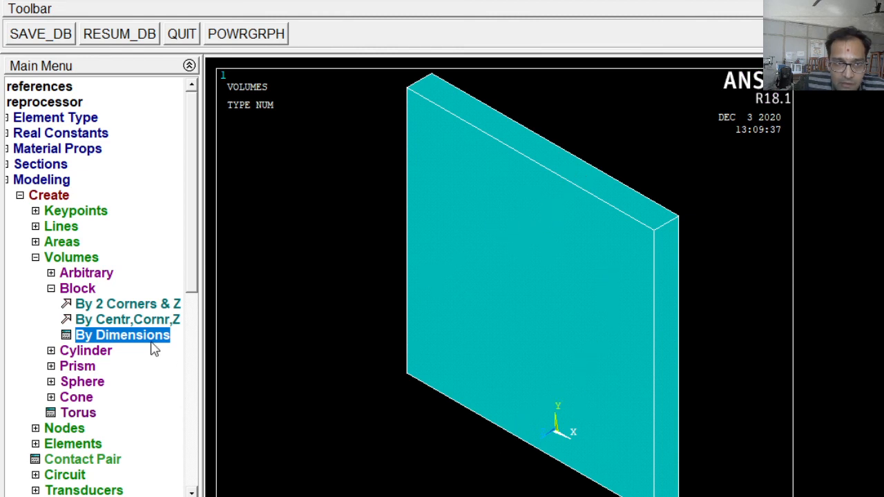
Step: Generate a free mesh of tetrahedral elements on the whole block volume
click(33, 260)
click(35, 260)
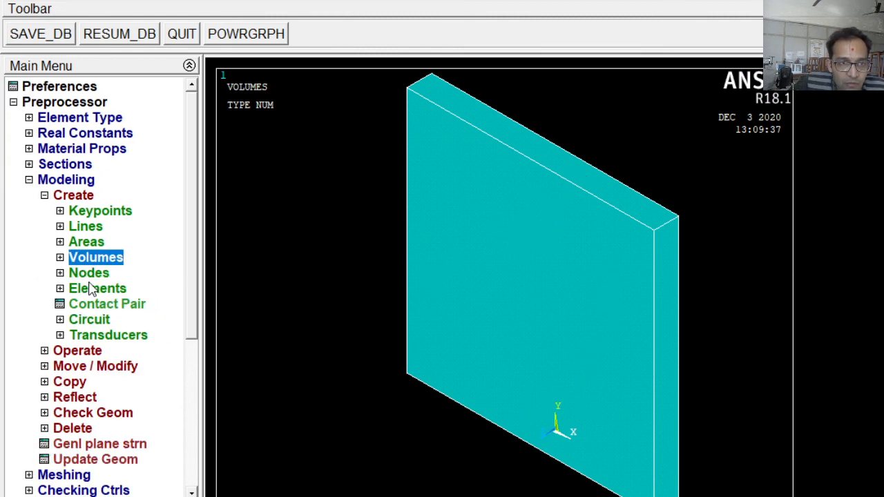
click(28, 180)
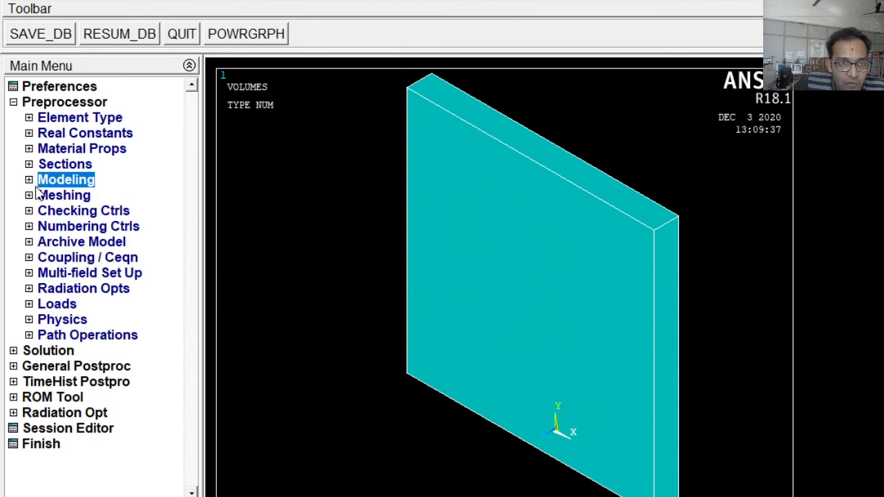
click(32, 196)
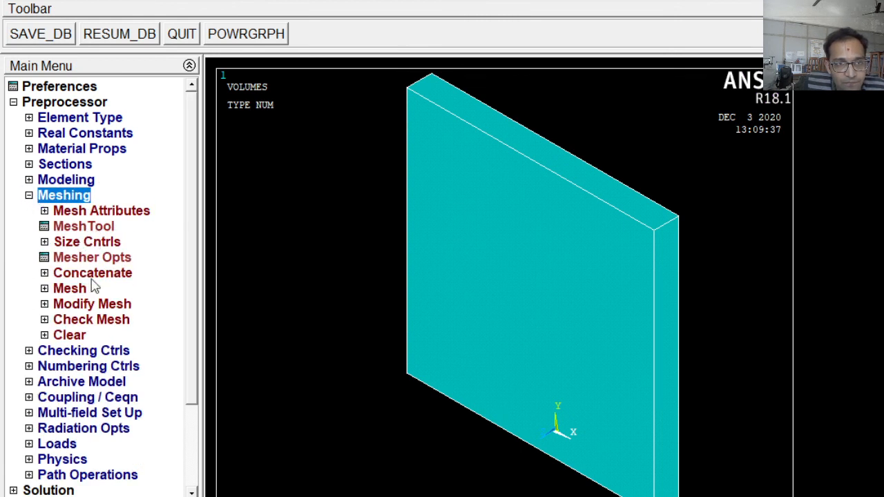
click(72, 290)
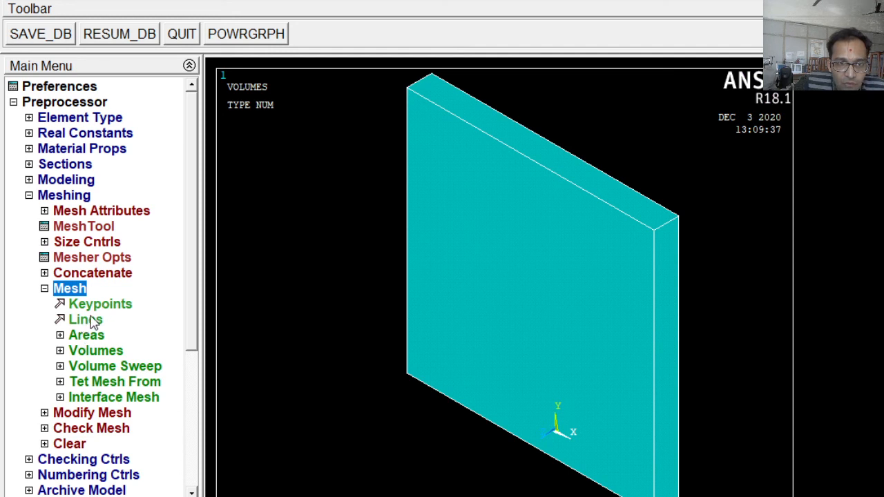
click(89, 353)
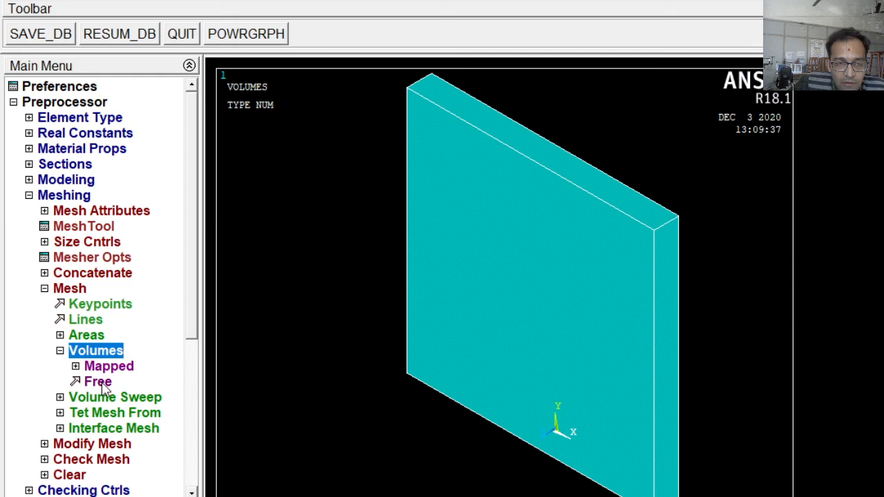
click(103, 386)
click(571, 283)
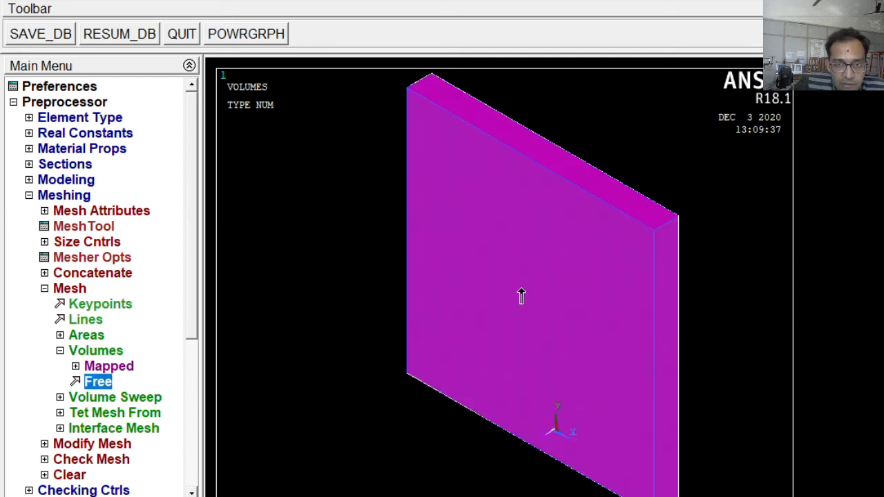
click(51, 494)
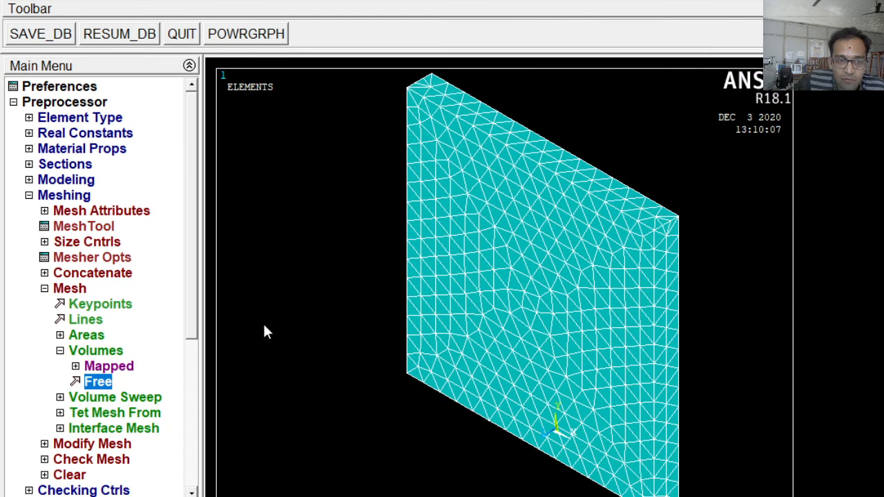
Step: Clear the free mesh from the block volume
click(70, 474)
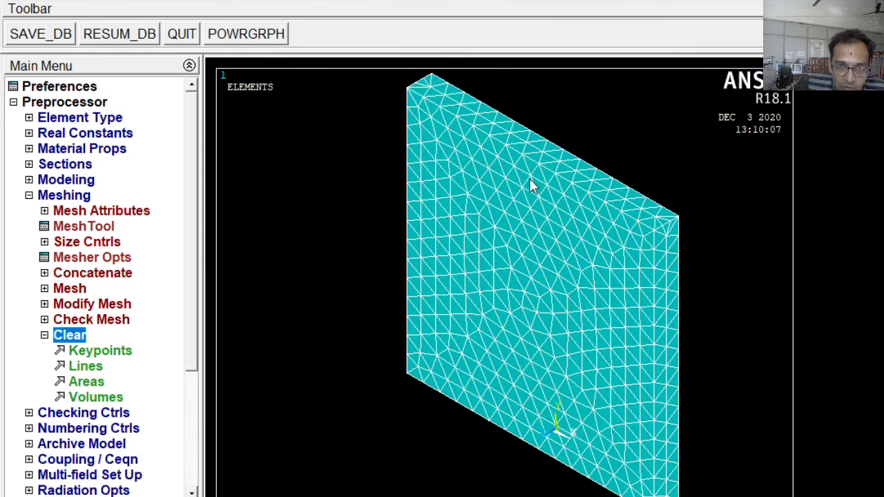
click(88, 397)
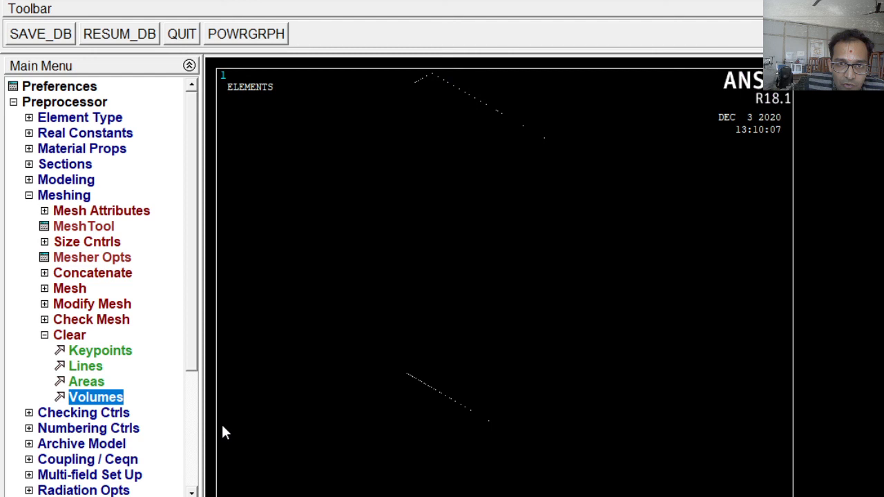
click(75, 335)
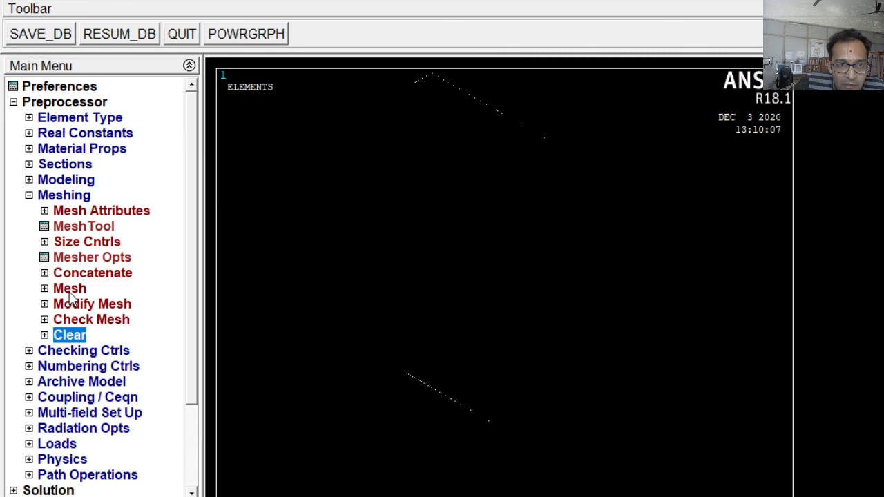
click(70, 290)
click(87, 335)
click(105, 352)
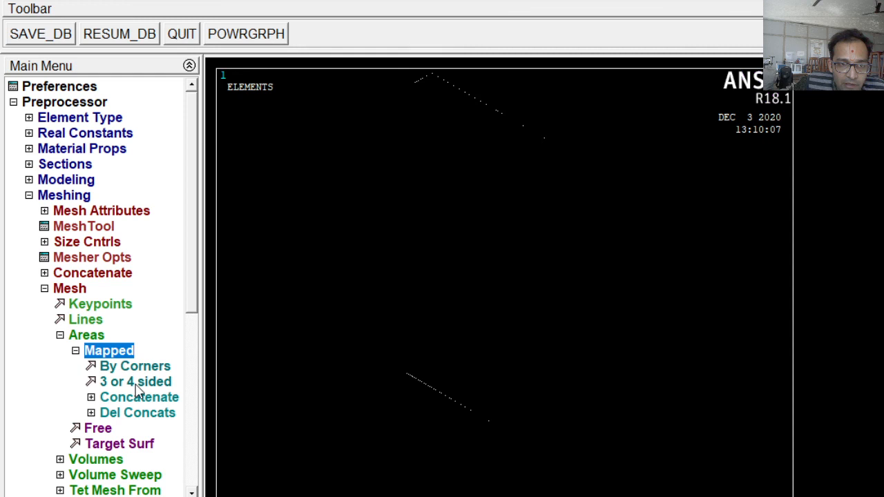
click(135, 384)
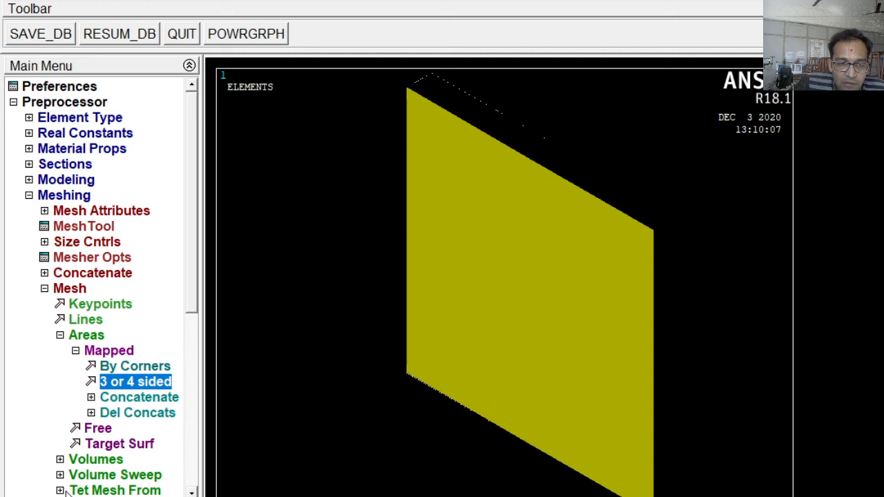
click(86, 335)
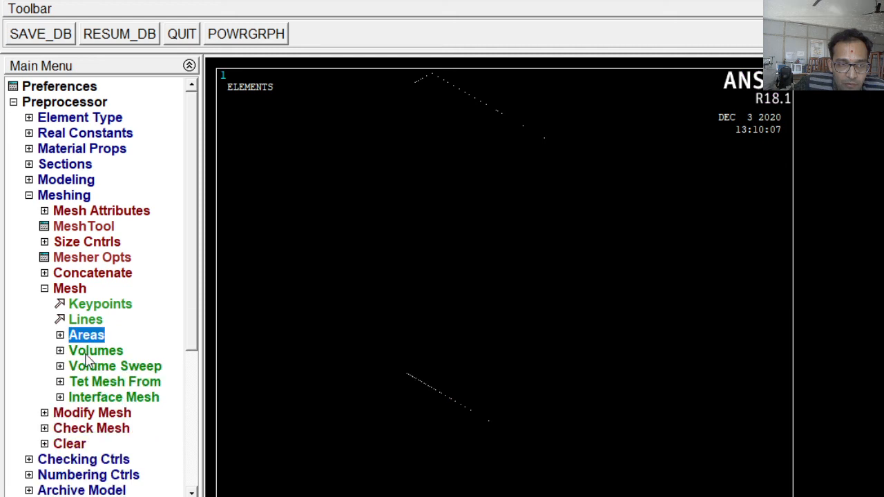
Step: Generate a mapped mesh of brick elements on the block volume and inspect it from different angles
click(95, 351)
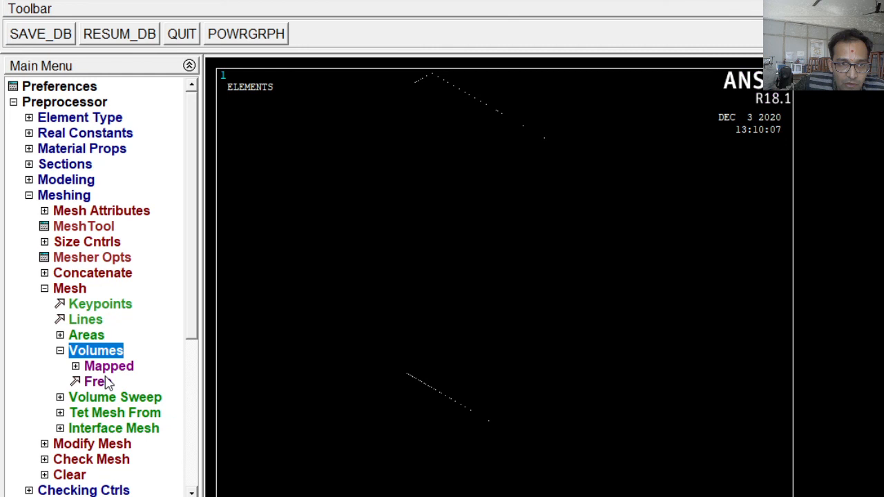
click(109, 366)
click(135, 381)
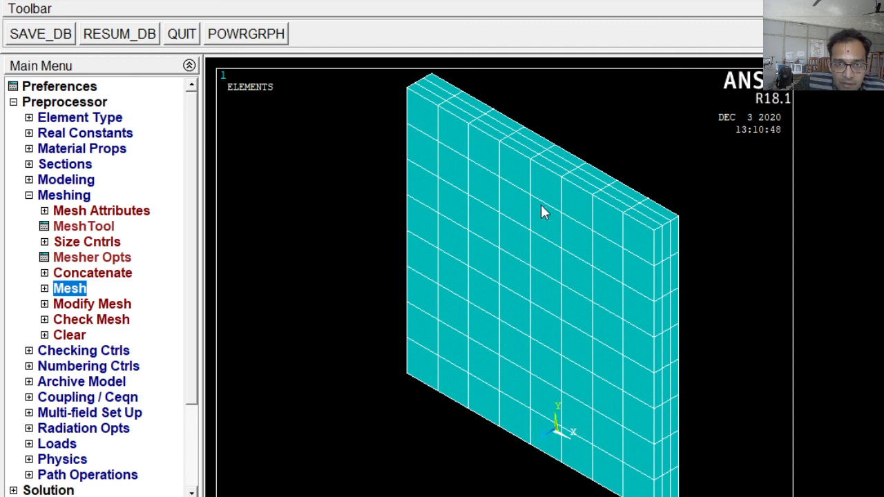
ctrl+right_drag(541, 204, 511, 288)
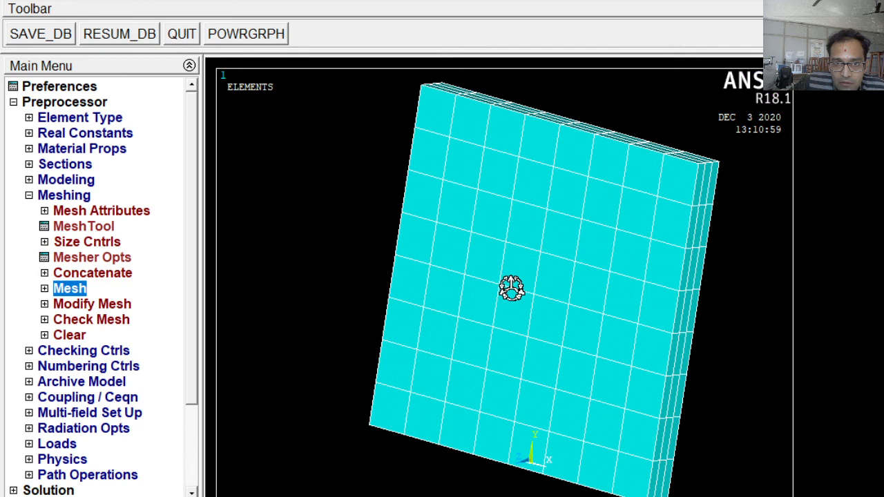
ctrl+right_drag(512, 288, 559, 371)
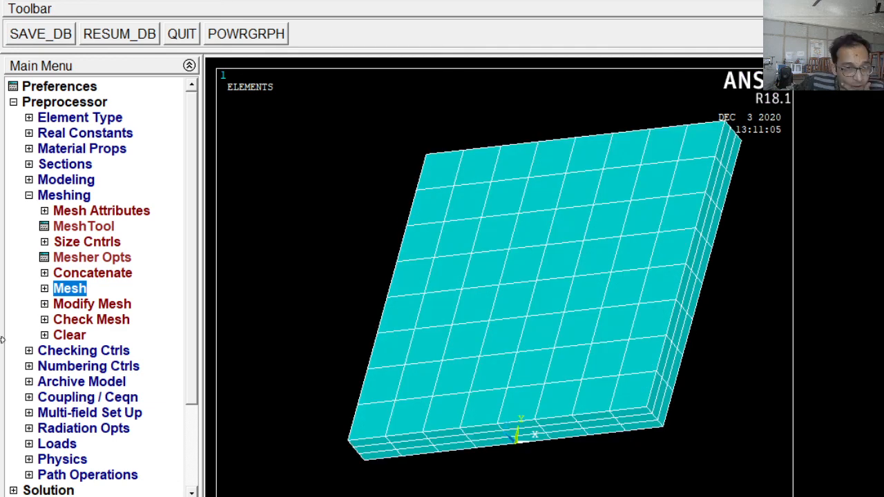
Step: Specify a new analysis type for the thermal loads on the meshed block and open the expansion pass settings
click(29, 195)
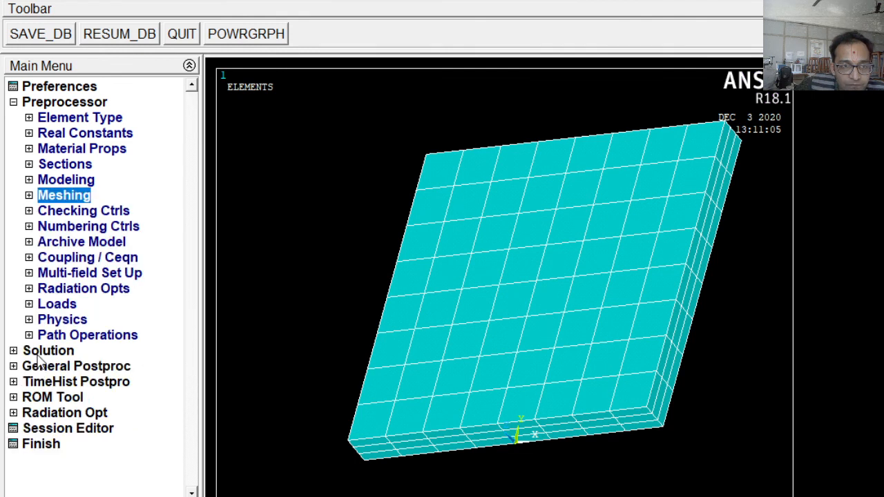
click(57, 304)
click(107, 320)
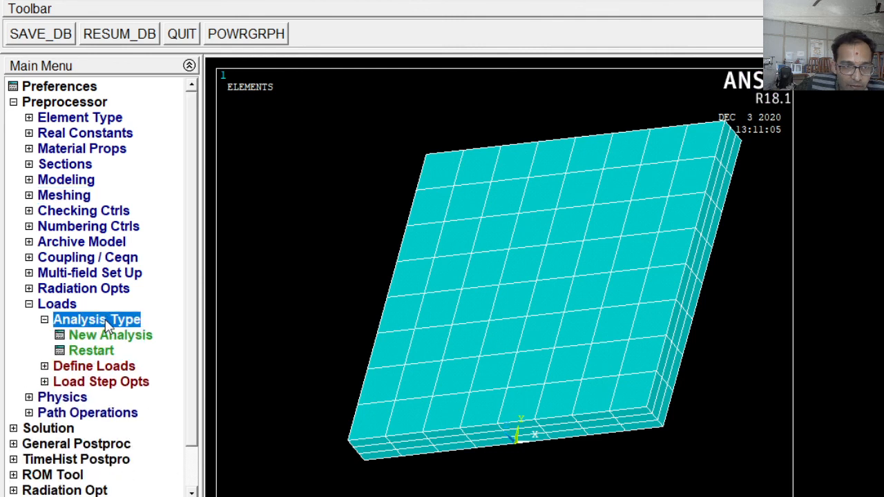
click(109, 335)
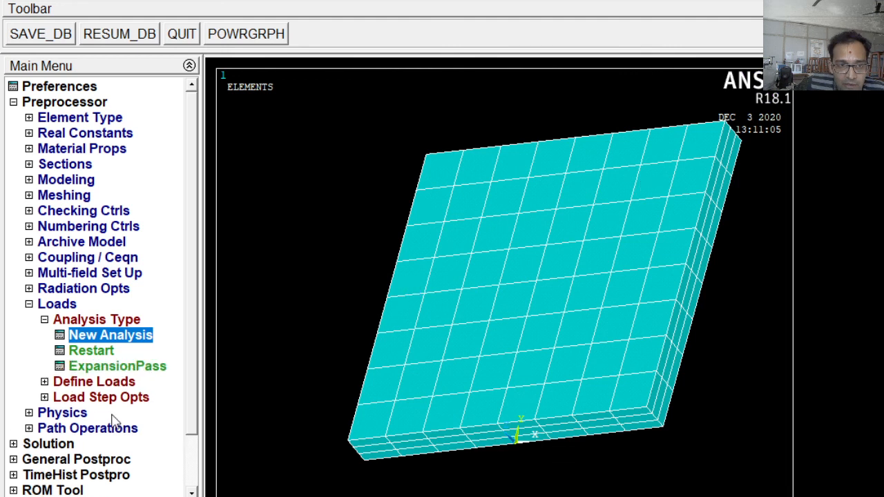
click(121, 369)
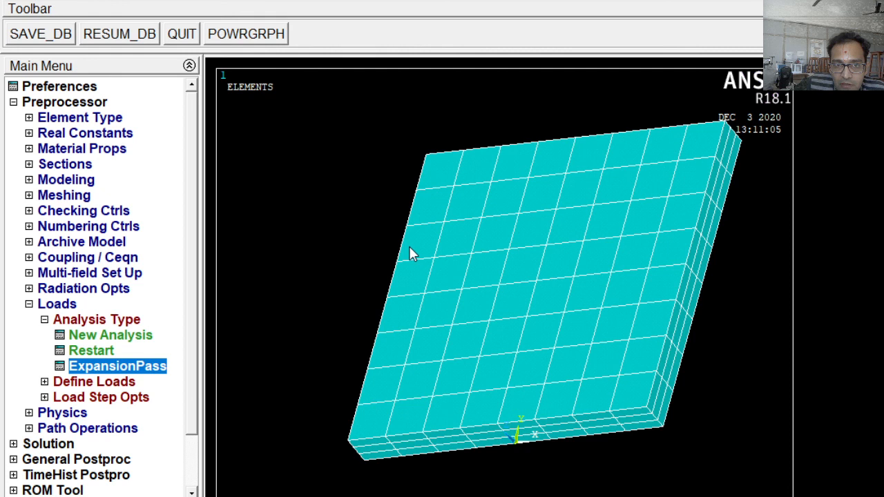
Step: Apply a thermal temperature load on all six outer areas of the meshed block
click(93, 382)
click(90, 371)
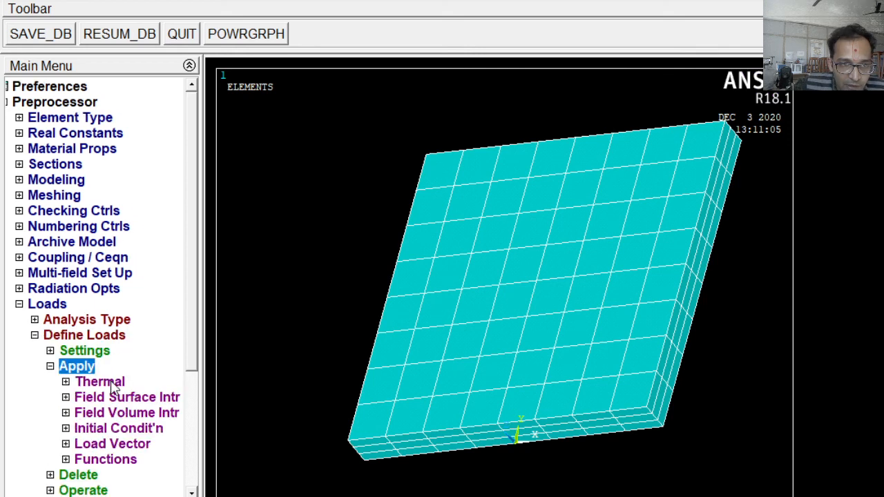
click(104, 381)
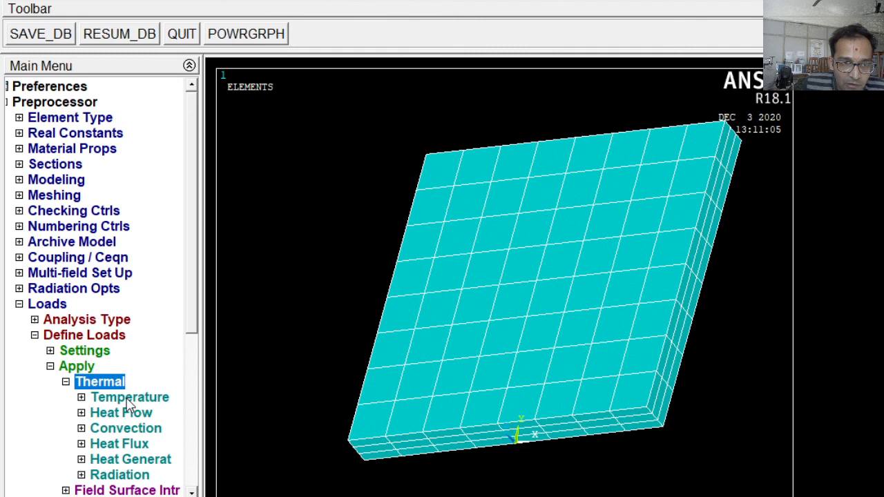
click(130, 398)
click(119, 443)
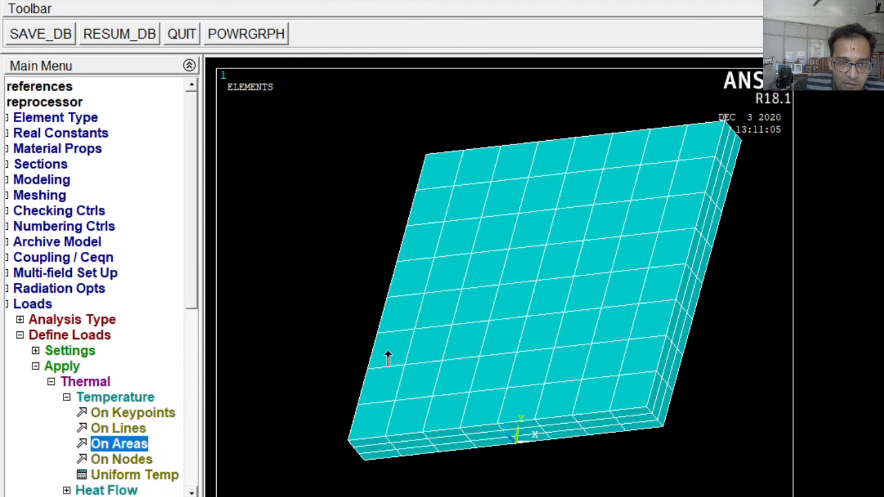
click(388, 355)
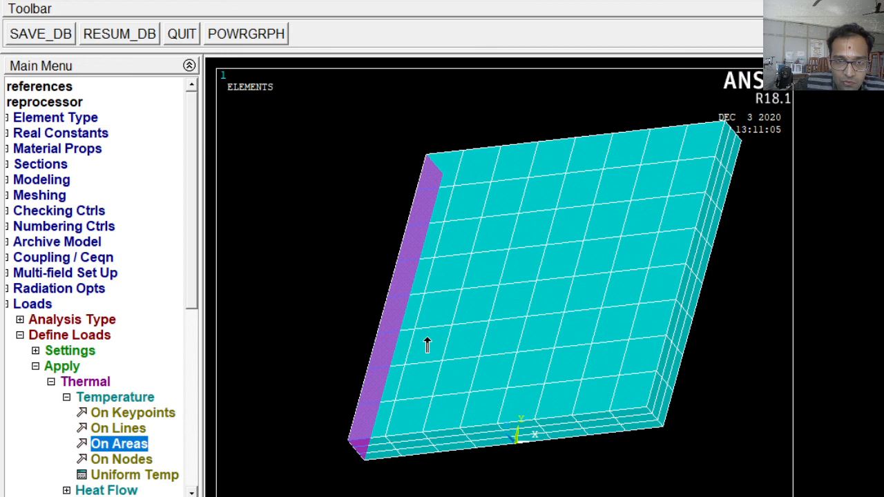
click(427, 346)
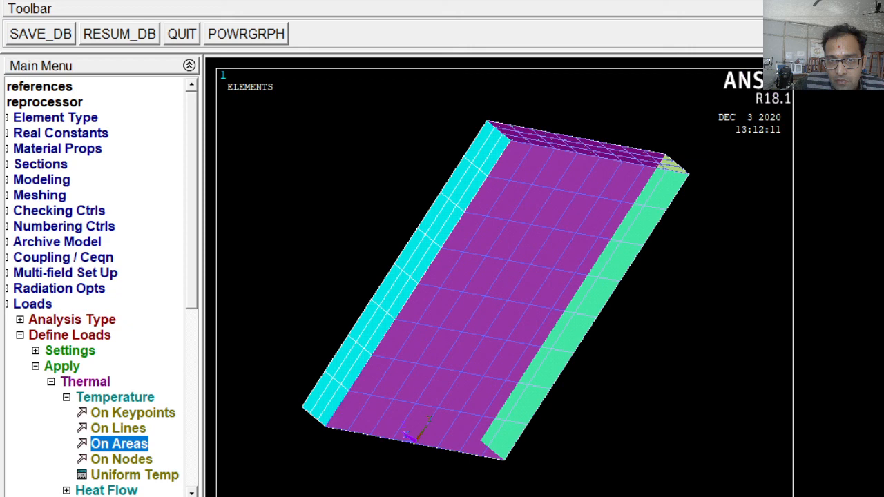
ctrl+right_drag(401, 334, 344, 334)
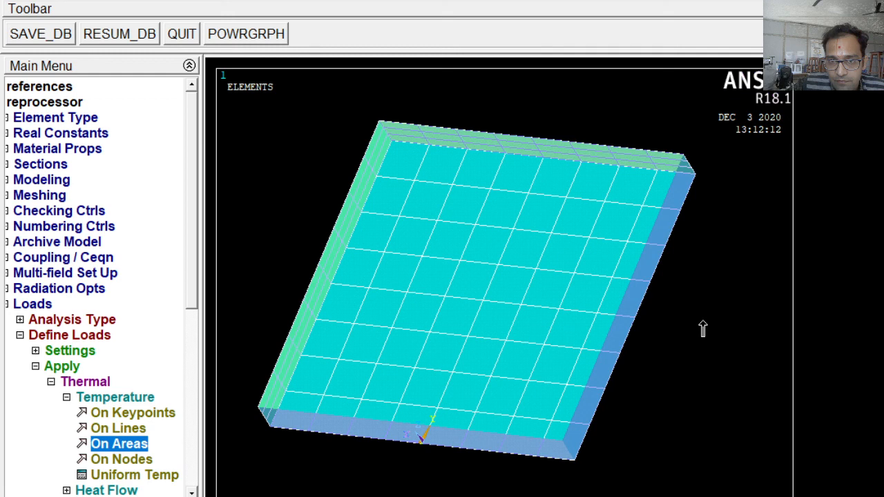
click(66, 491)
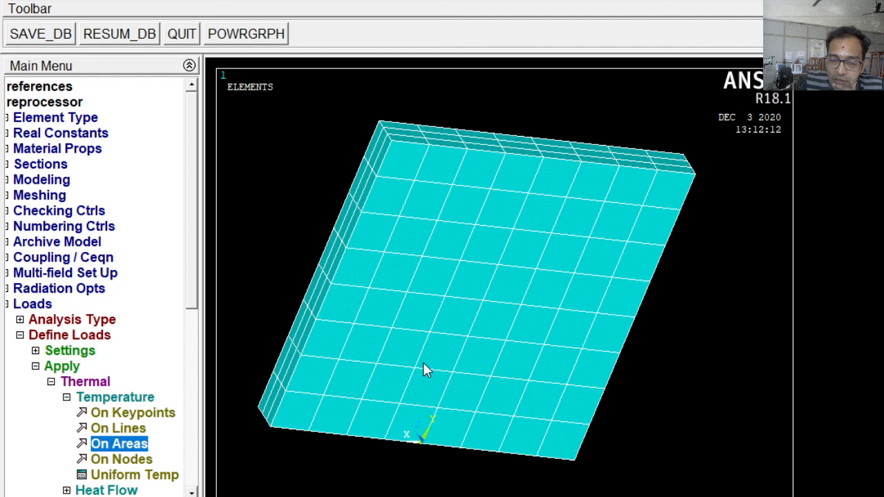
Step: Start applying a thermal heat generation load on nodes of the meshed block
click(46, 380)
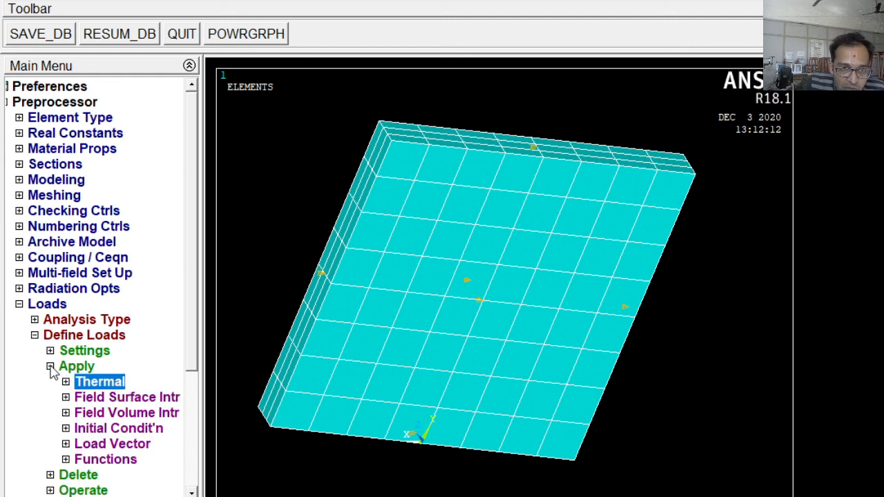
click(50, 367)
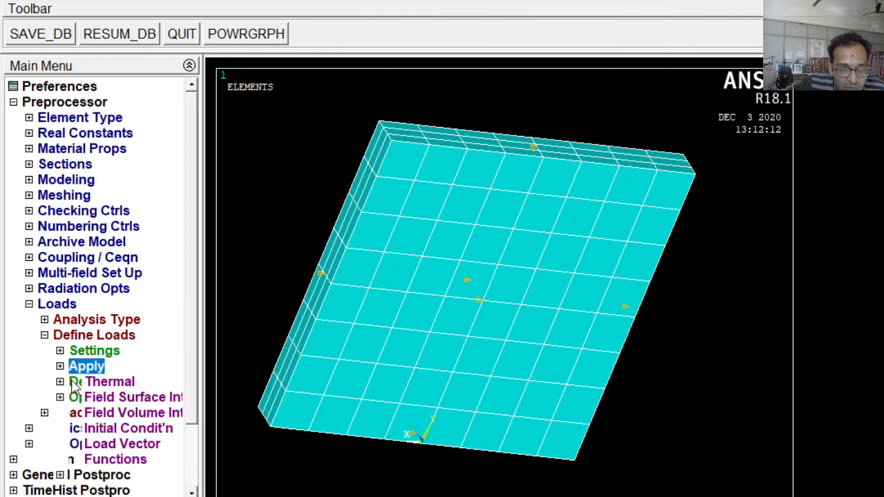
click(74, 384)
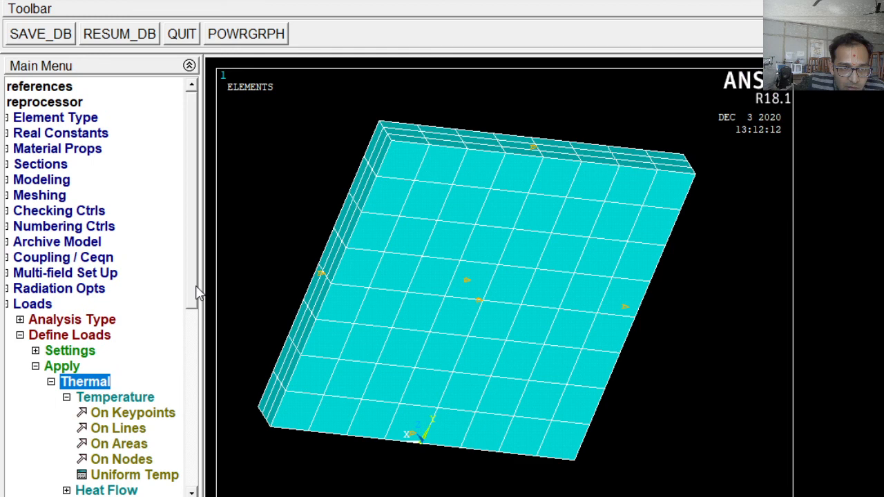
scroll(140, 349, down, 3)
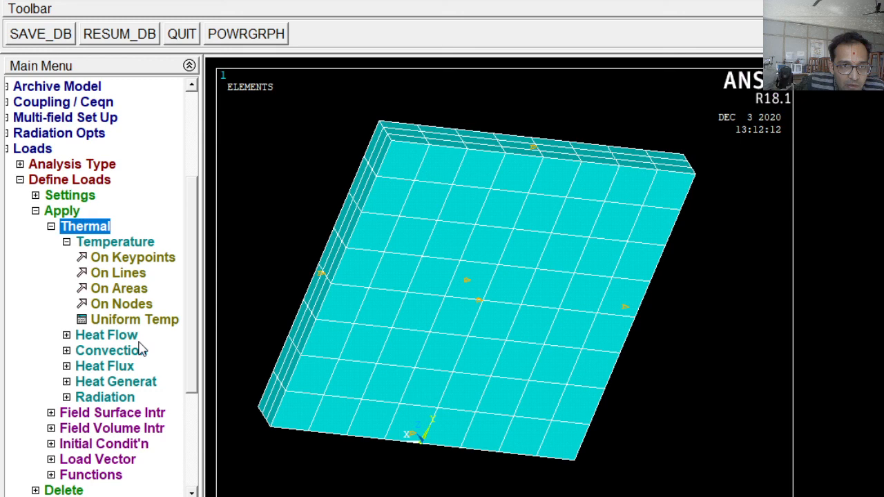
click(111, 381)
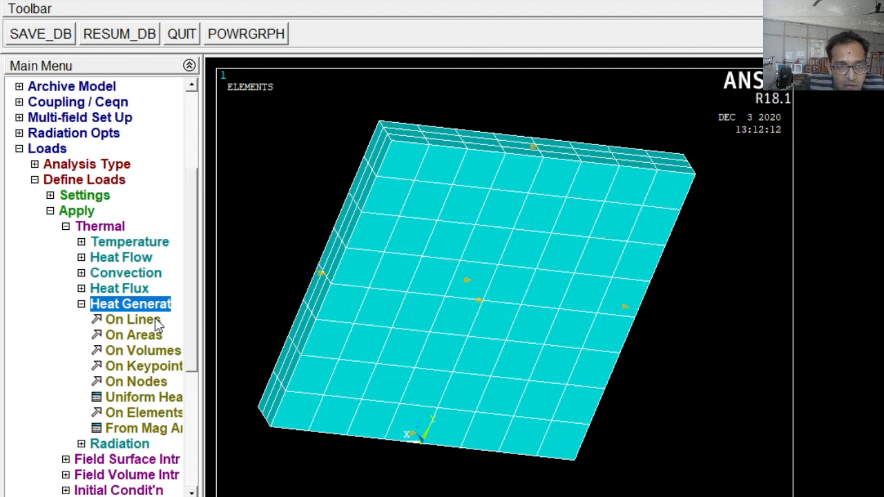
click(141, 384)
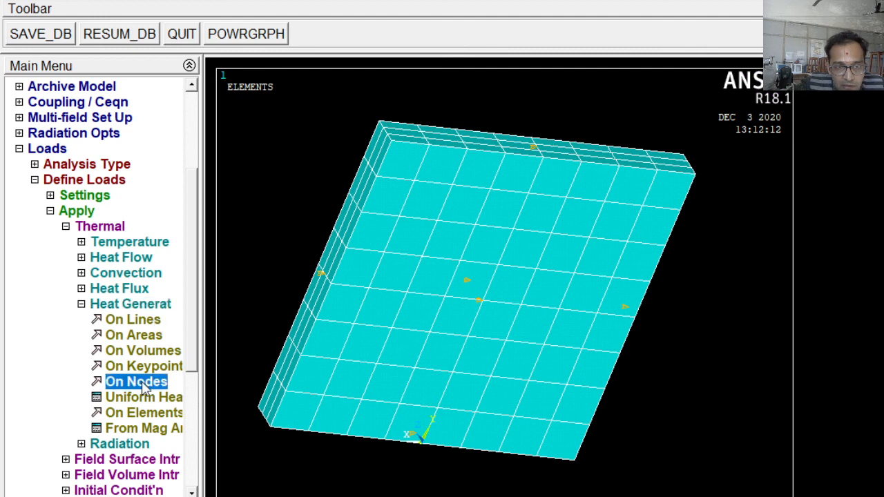